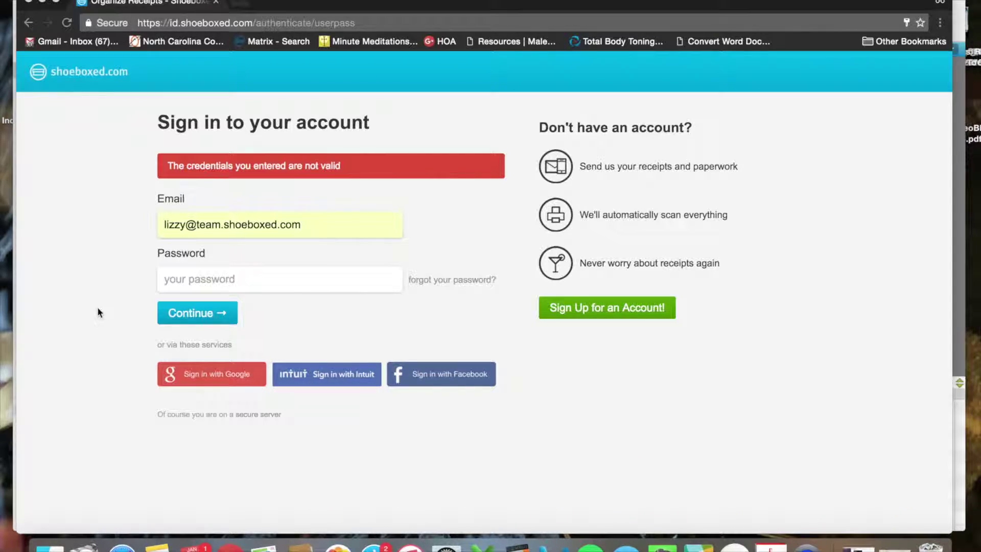
Sign in to the Shoeboxed account by entering the account password.
left_click(193, 284)
type("******")
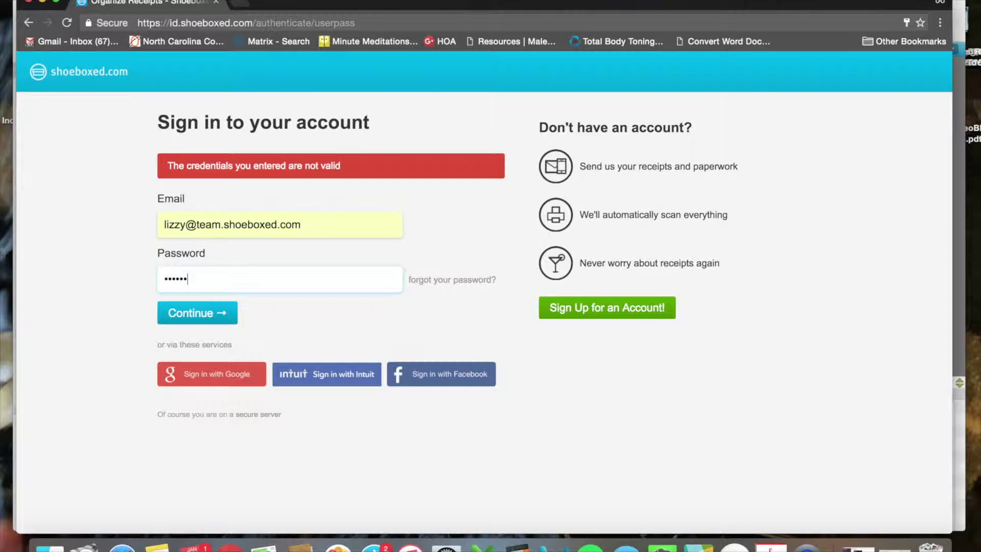
type("******")
left_click(188, 317)
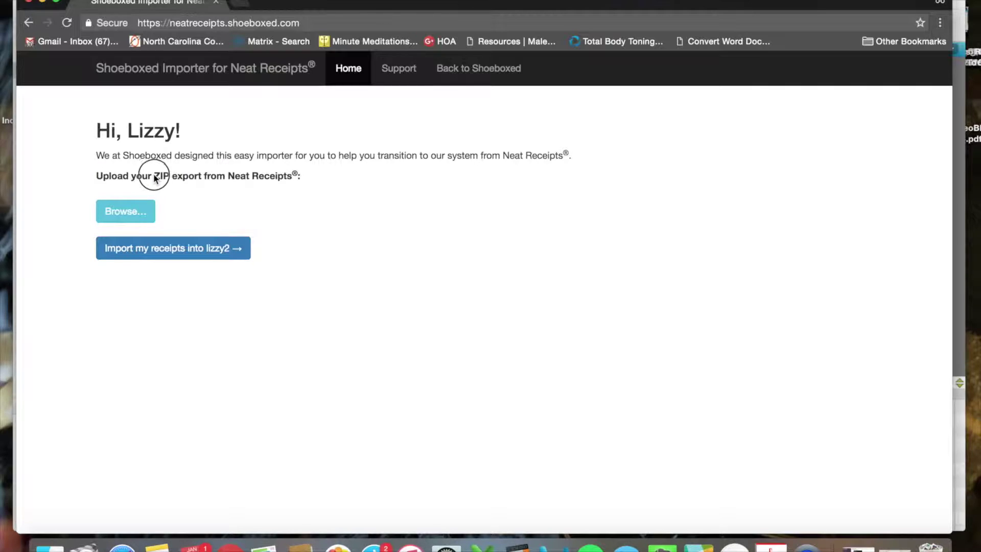
left_click_drag(155, 177, 300, 179)
left_click(330, 197)
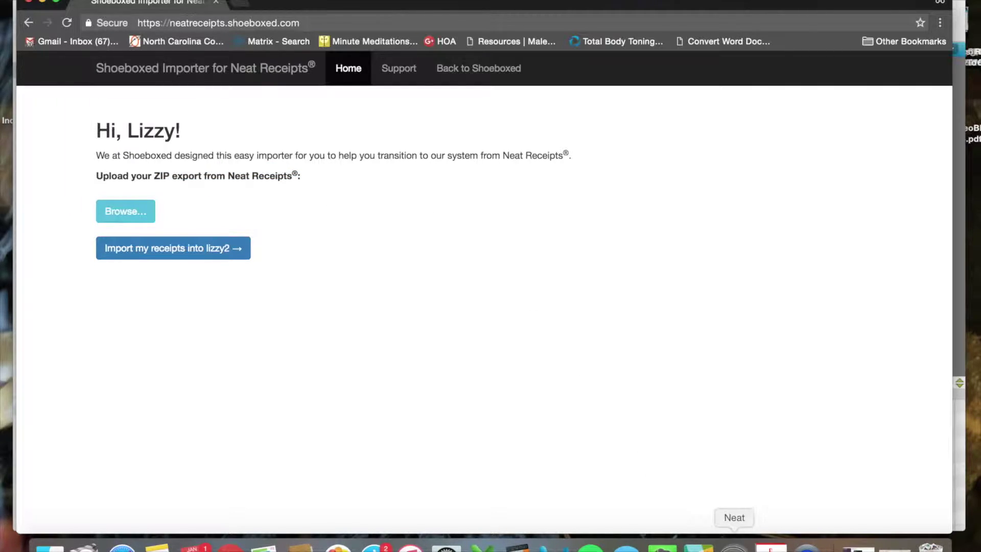
Switch to Neat and open the export options for the From Web Import folder.
left_click(734, 548)
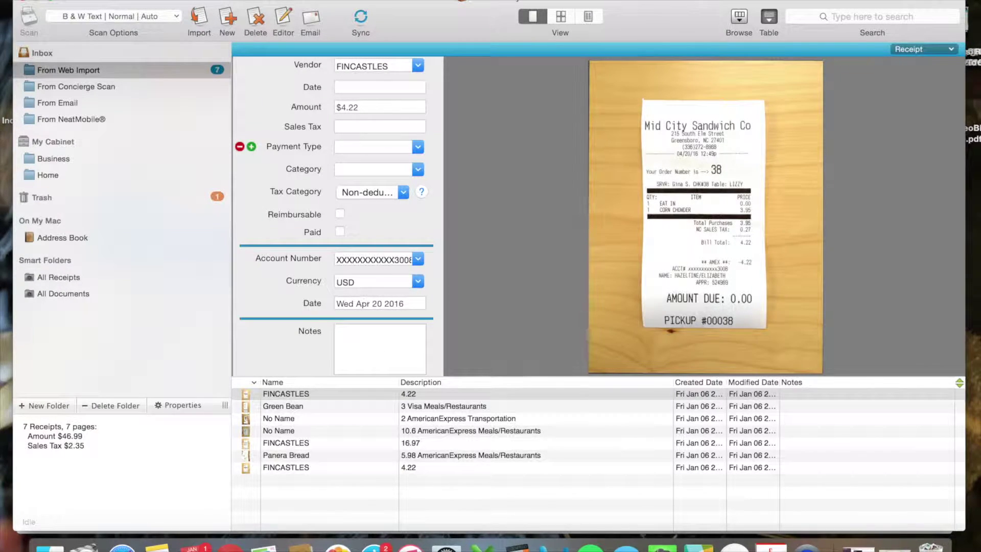
left_click(82, 0)
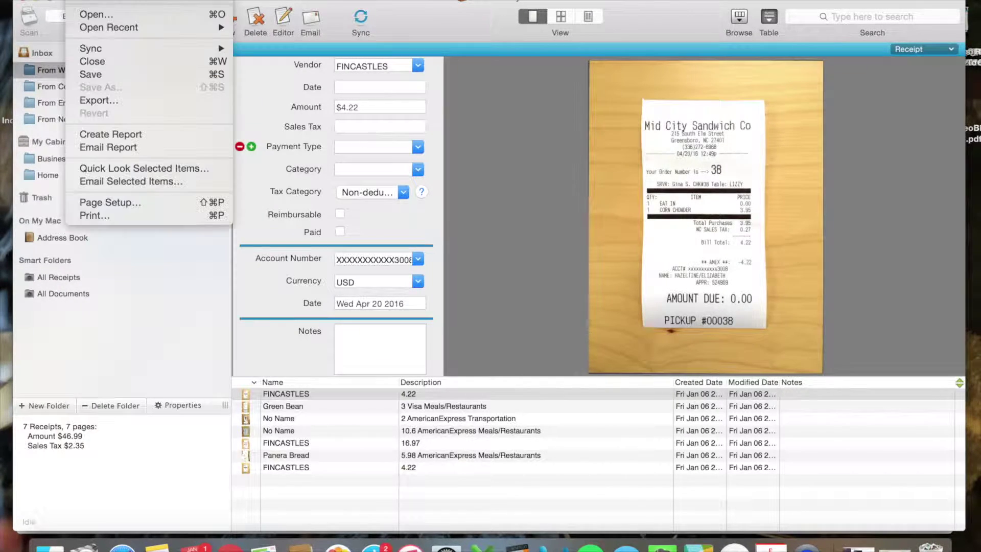
left_click(116, 100)
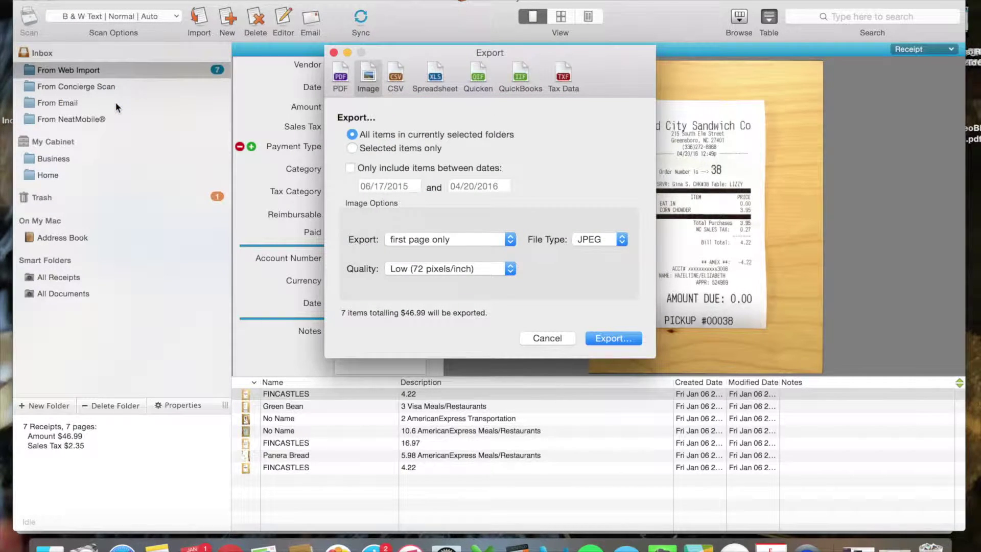
Choose PDF as the export format for all items in the selected folder, keeping image quality at Low.
left_click(338, 71)
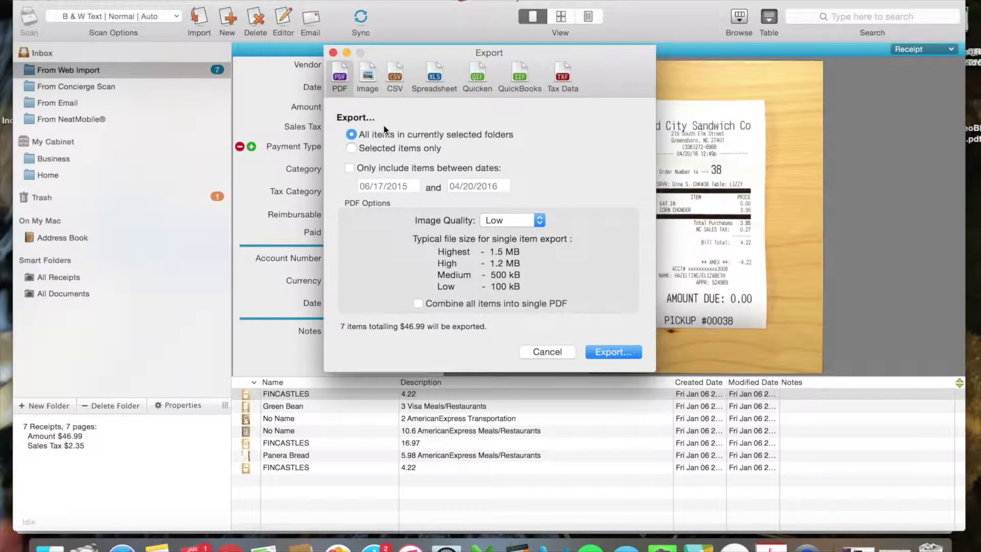
left_click(365, 85)
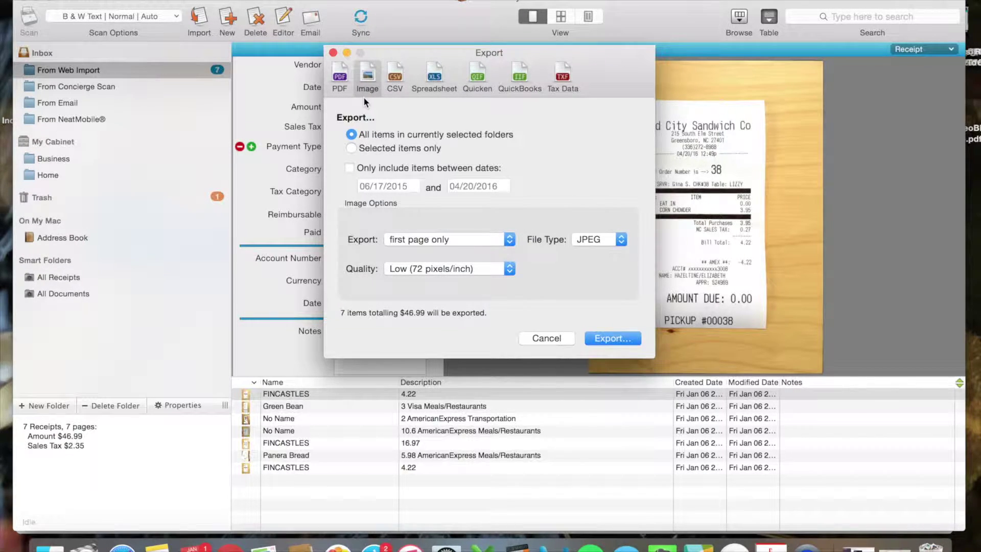
left_click(340, 76)
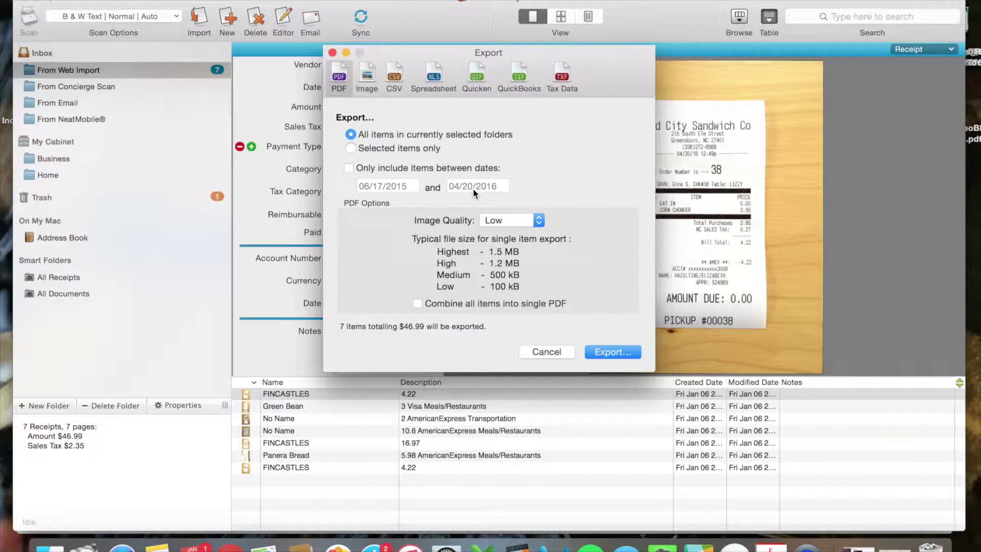
left_click(539, 222)
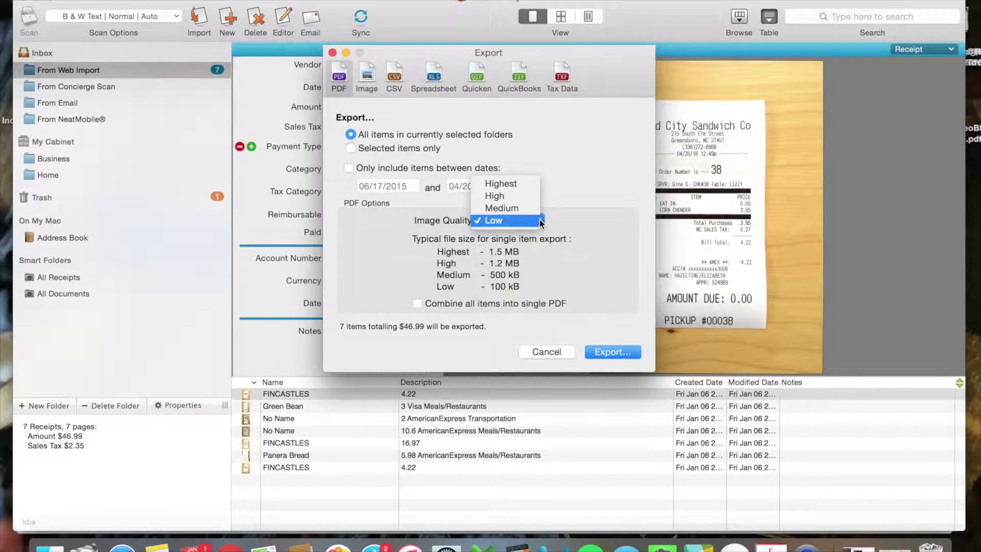
left_click(540, 222)
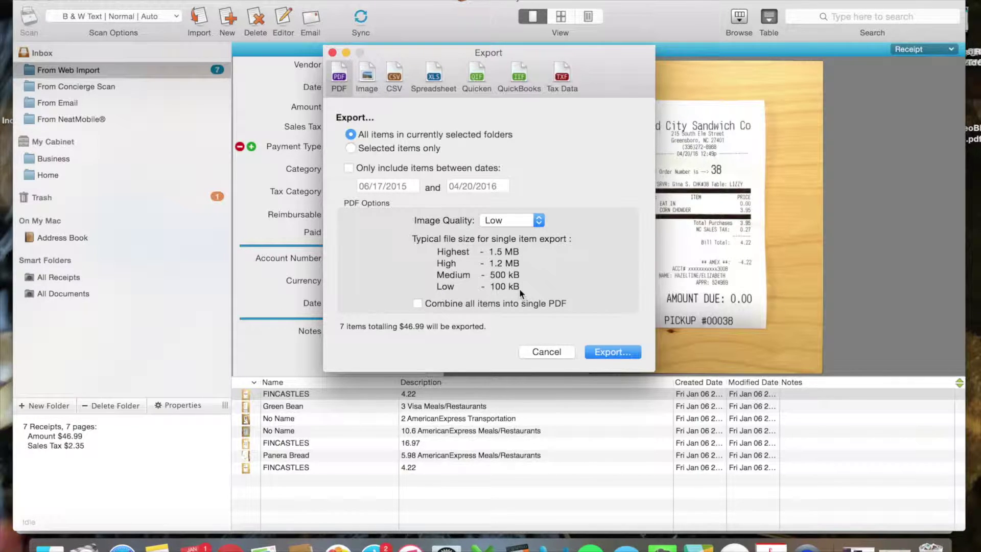
Export the receipts into a new folder named NEAT_Test3 inside Documents.
left_click(601, 351)
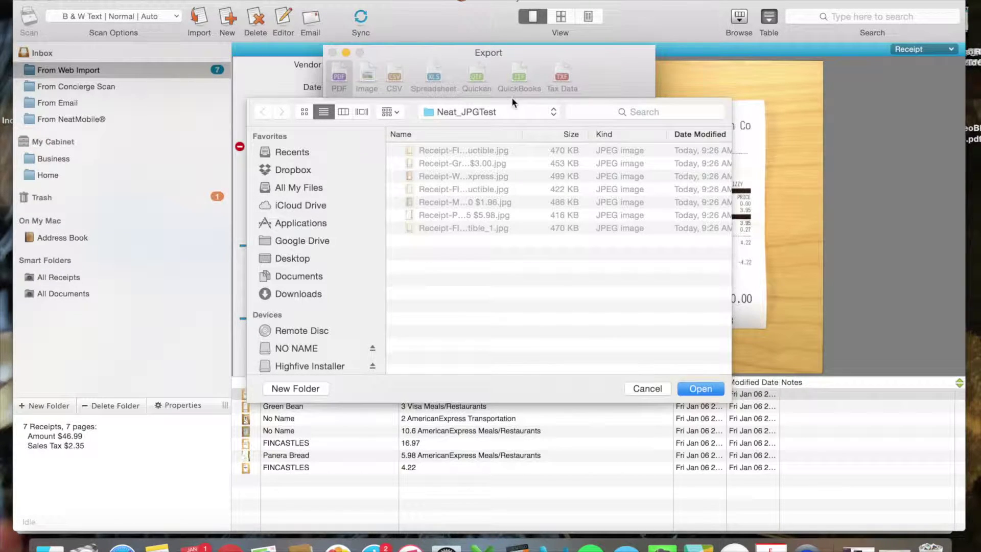
left_click(478, 117)
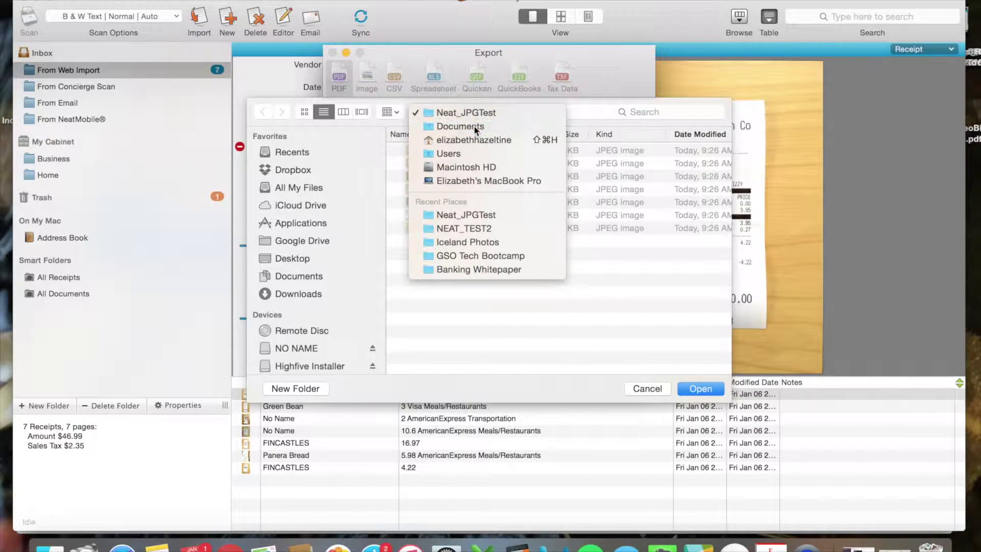
left_click(473, 124)
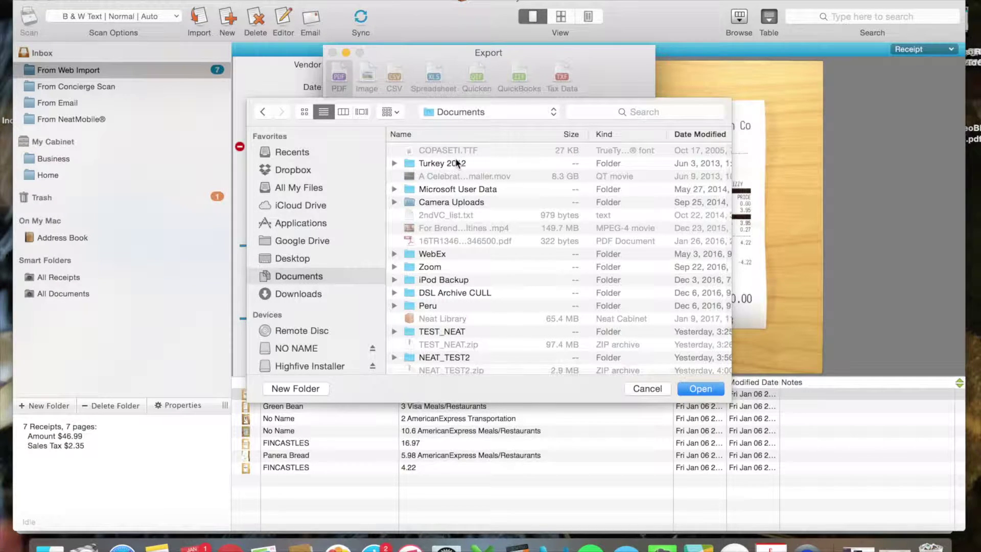
key("super+shift+n")
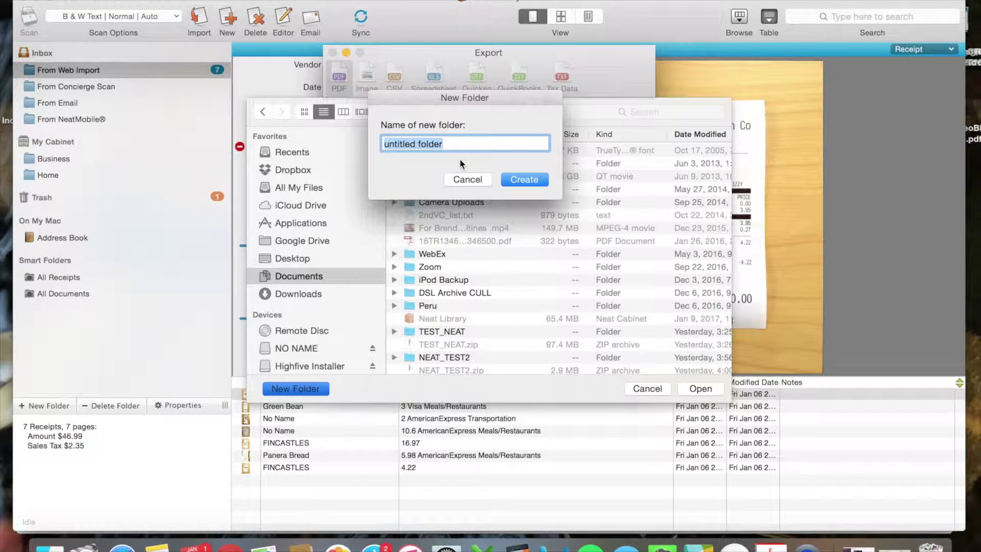
key("BackSpace")
type("NEAT_Tes")
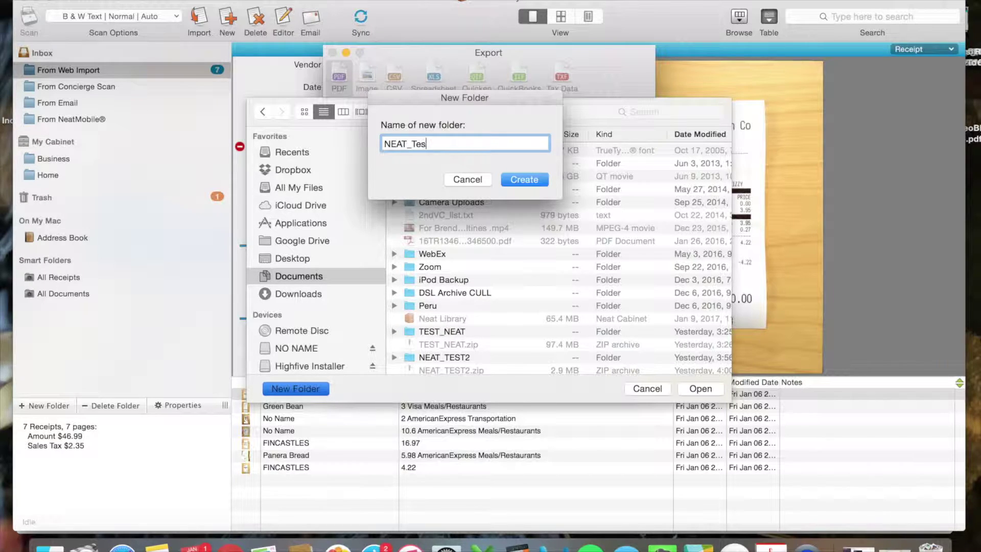
type("t3")
left_click(537, 180)
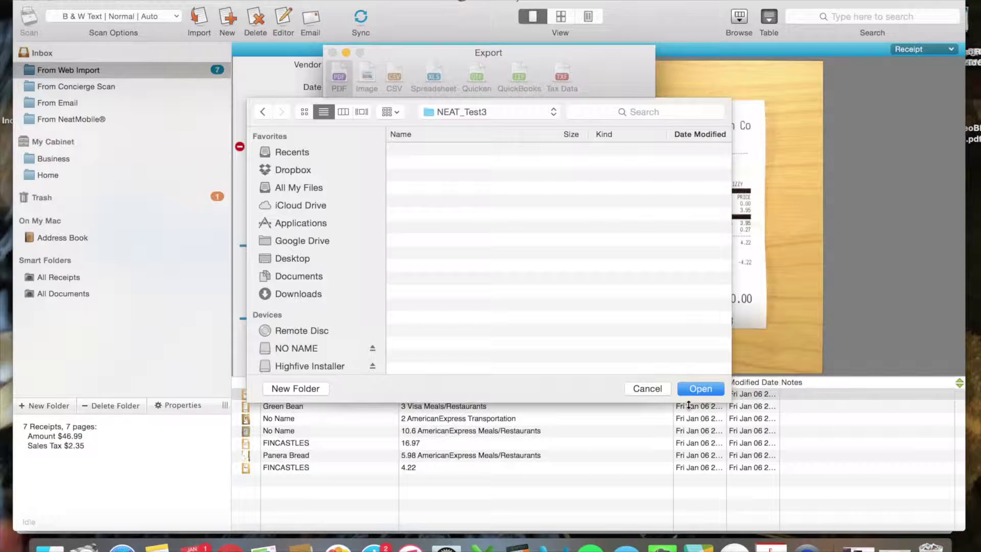
left_click(695, 388)
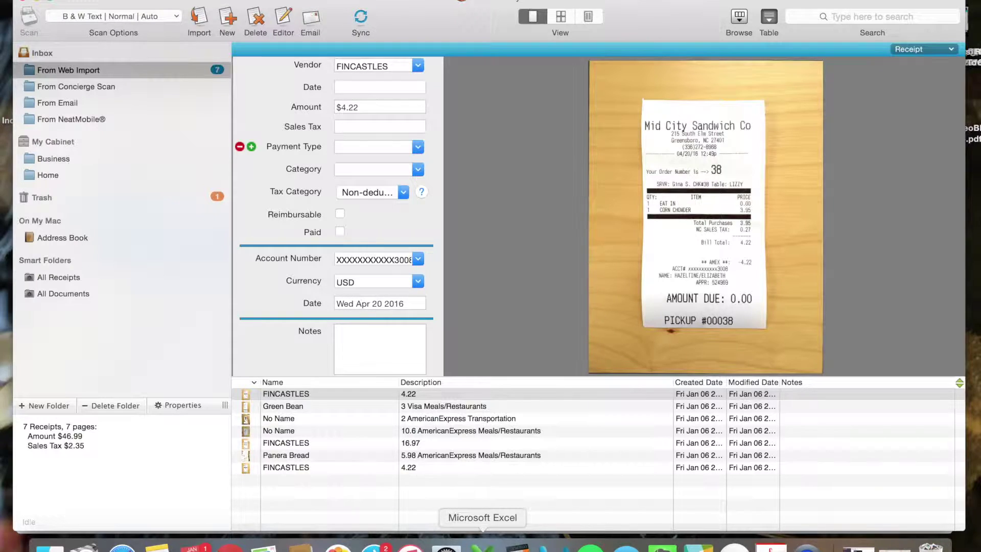
Switch to Finder and compress the NEAT_Test3 folder in Documents into a ZIP archive.
key("ctrl+Up")
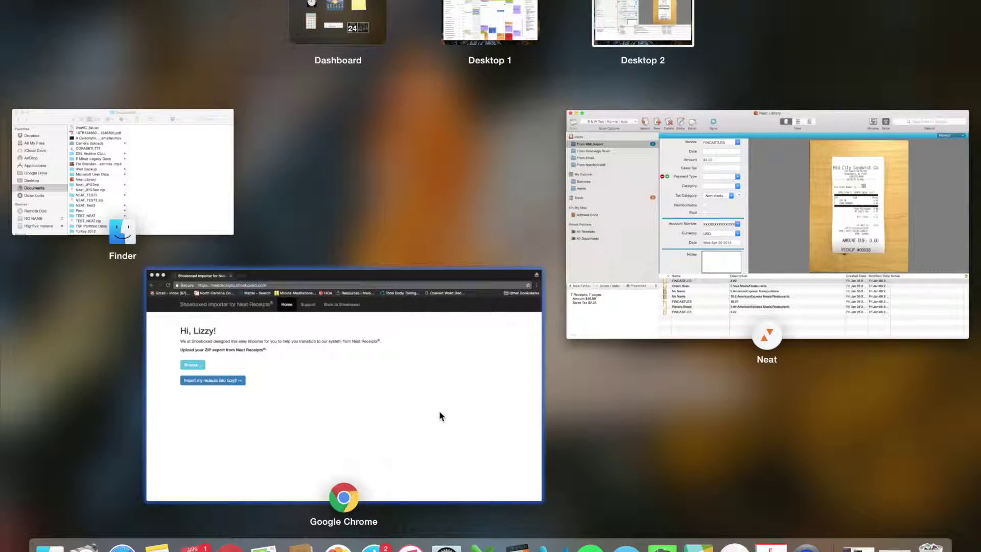
left_click(151, 221)
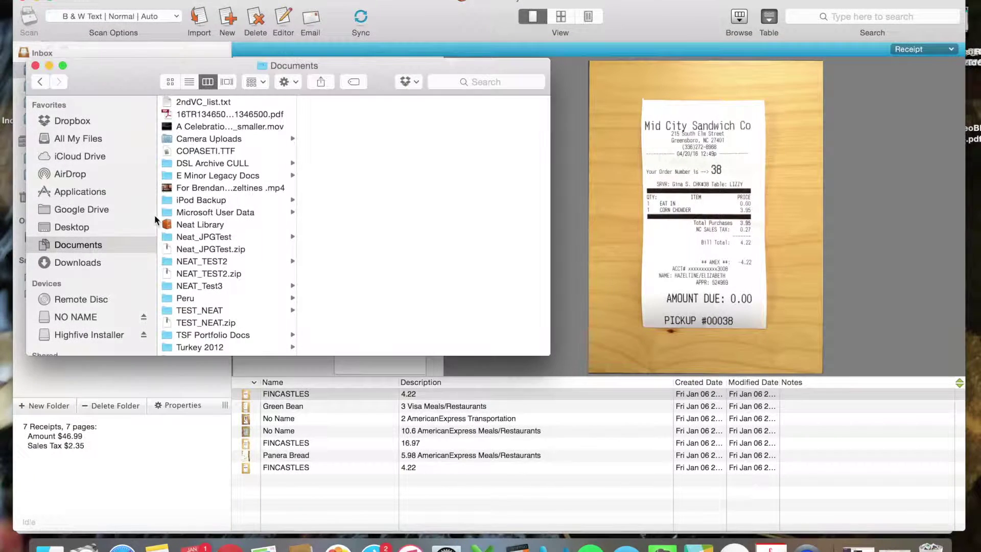
left_click(218, 286)
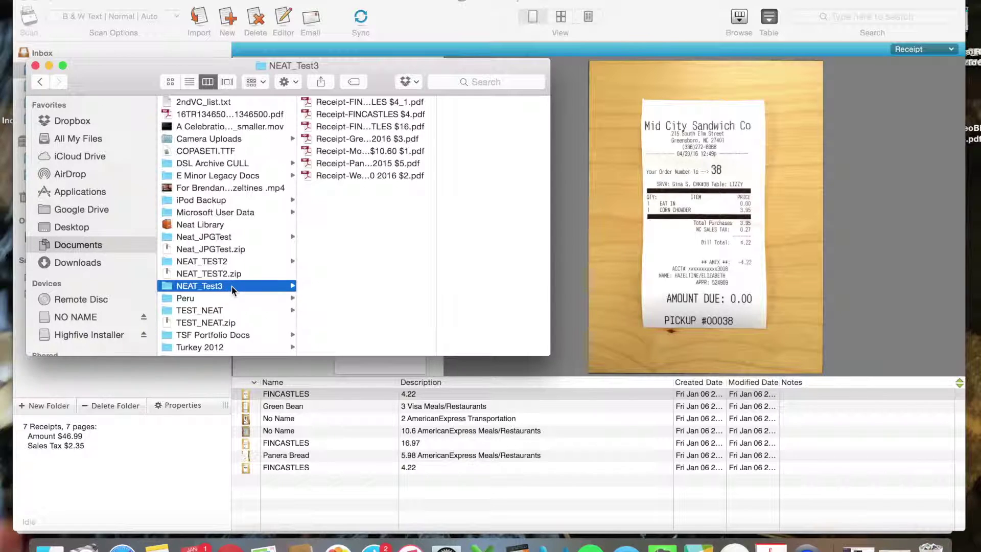
right_click(231, 287)
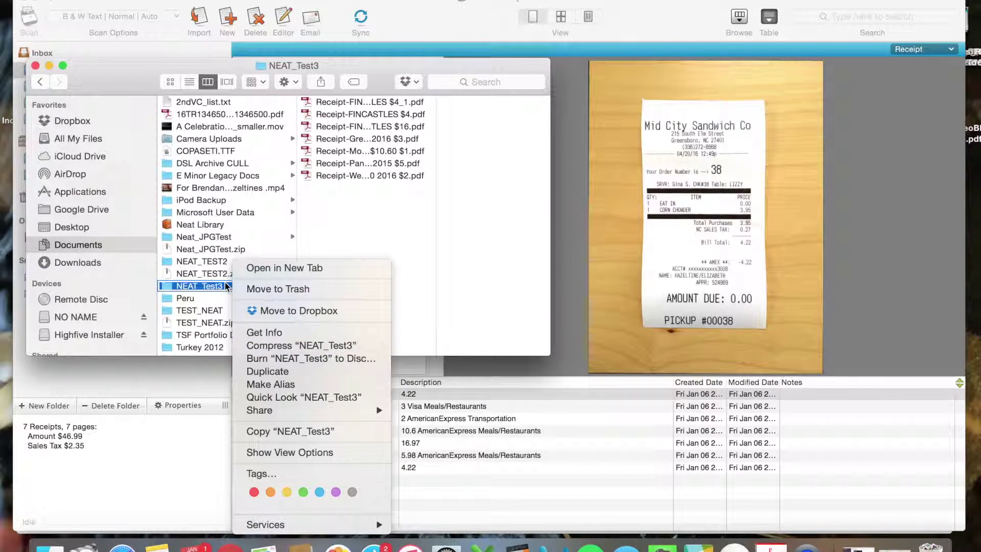
left_click(265, 346)
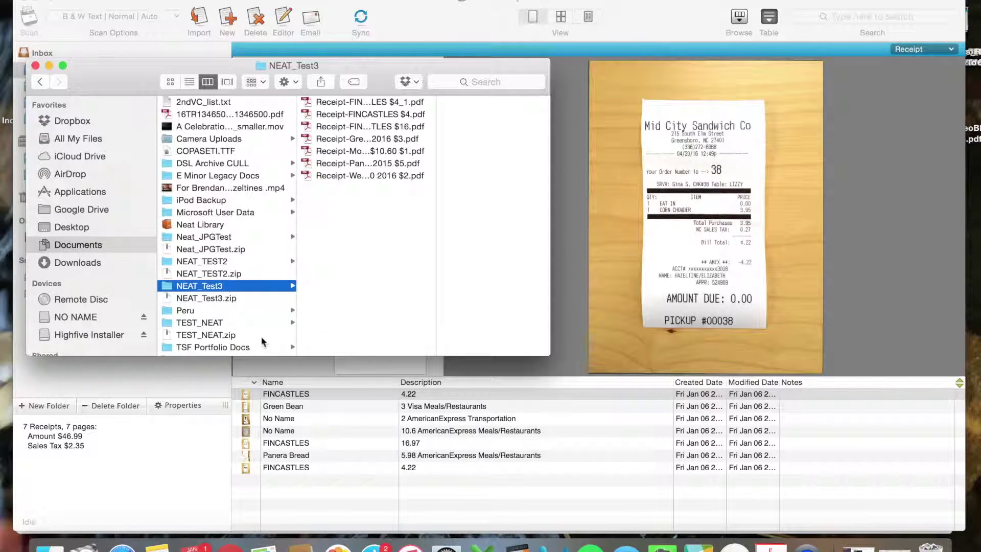
right_click(235, 286)
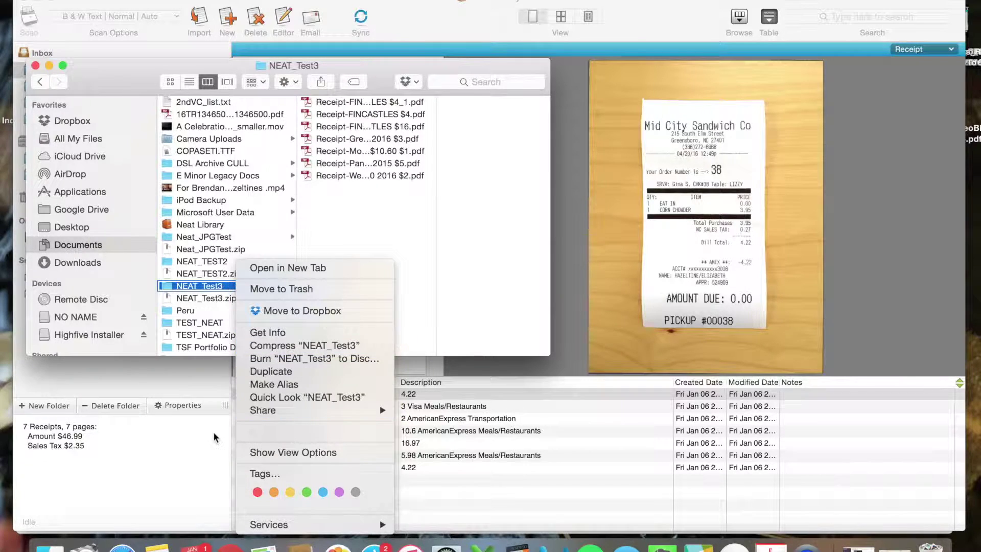
left_click(215, 446)
Switch to Chrome, choose NEAT_Test3.zip from Documents in the Shoeboxed importer and import its receipts into the account.
key("ctrl+Up")
left_click(389, 419)
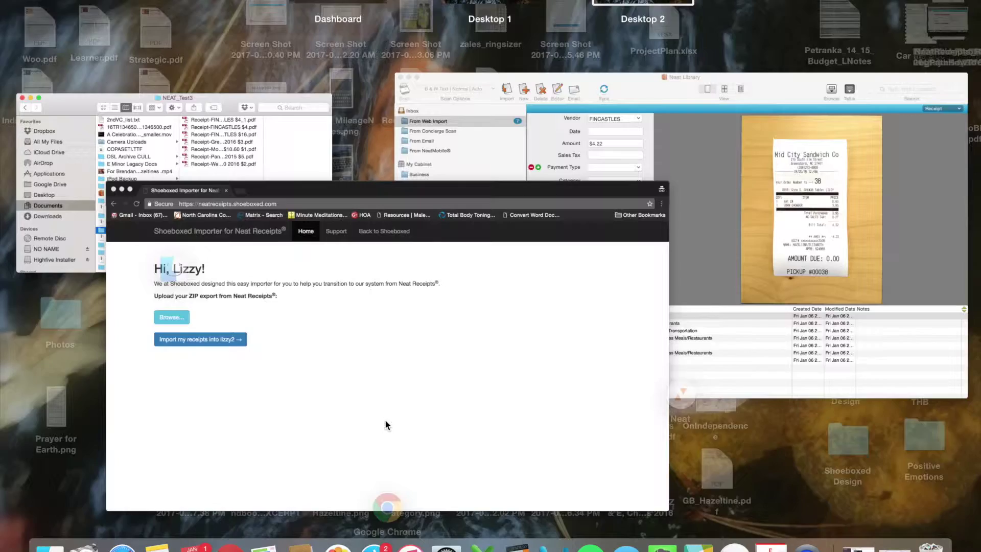
left_click(146, 211)
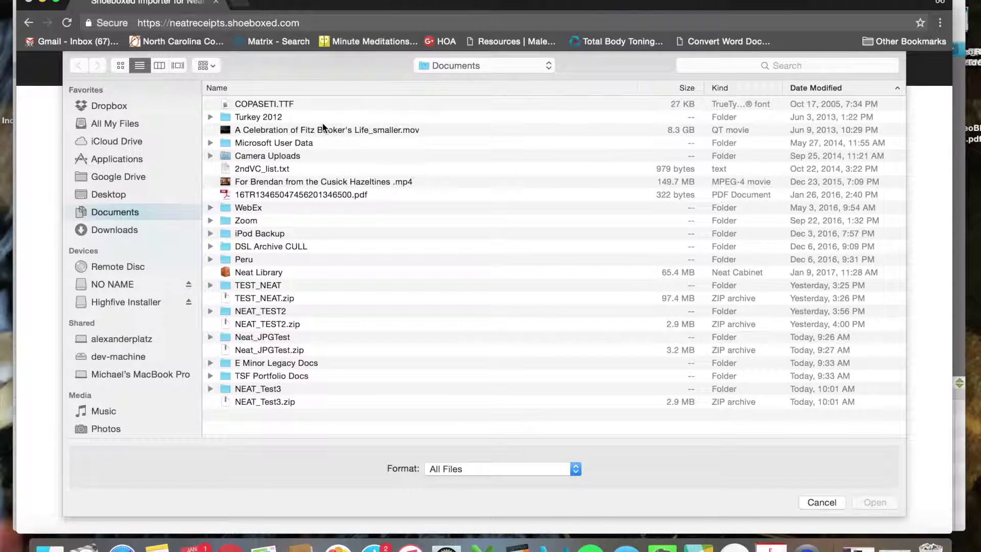
scroll(265, 271, "up", 1)
left_click(282, 405)
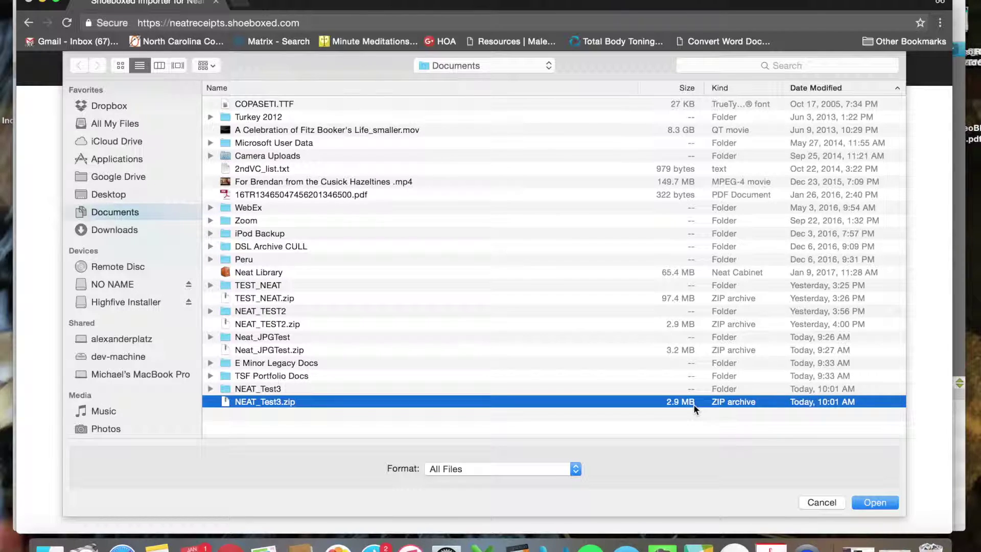
left_click(875, 505)
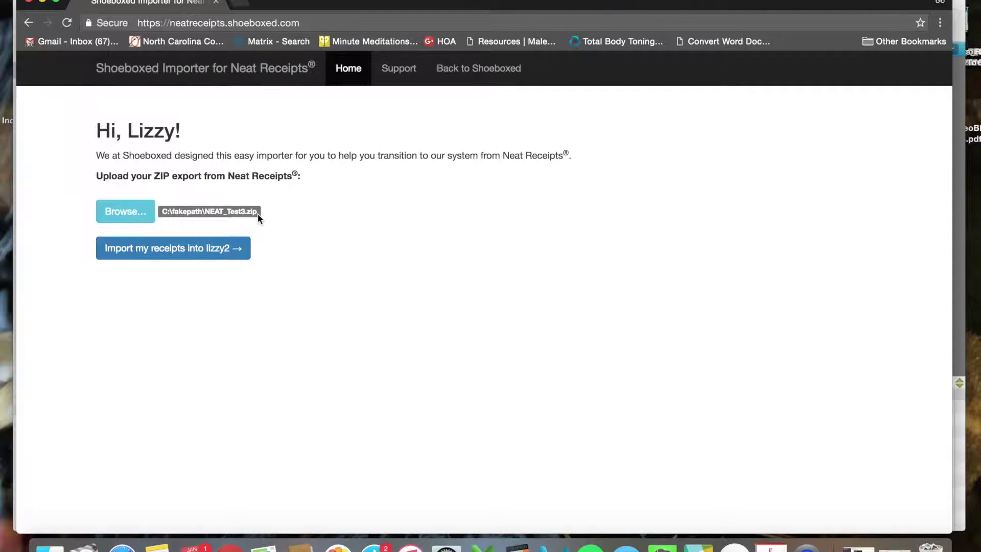
left_click(221, 262)
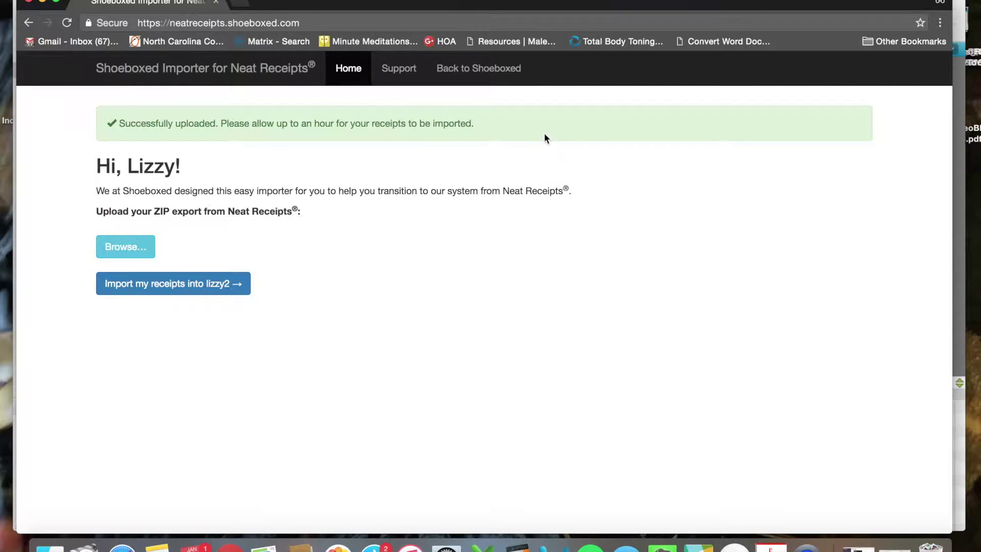
Go back to the Shoeboxed account and examine the list of imported receipts among the pending documents.
left_click(489, 75)
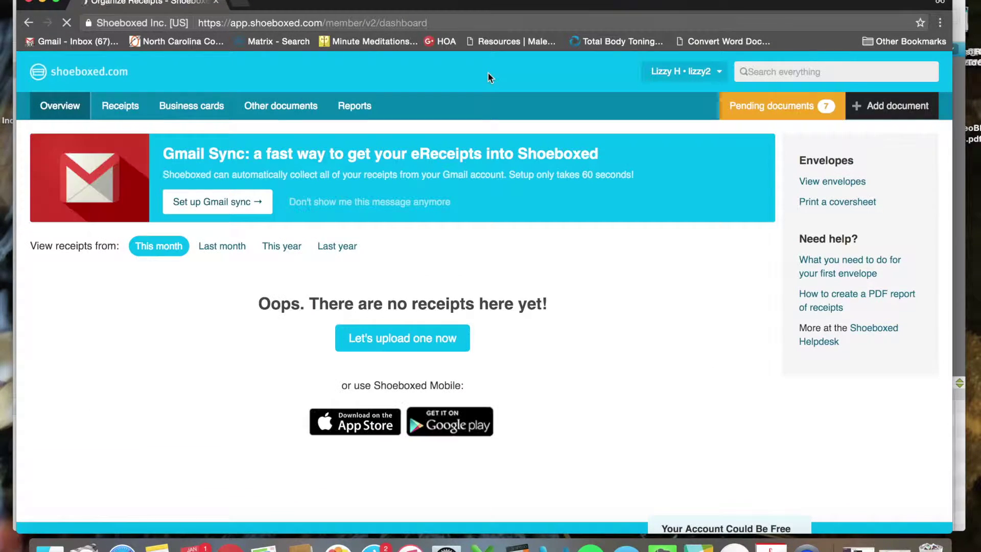
scroll(290, 265, "down", 1)
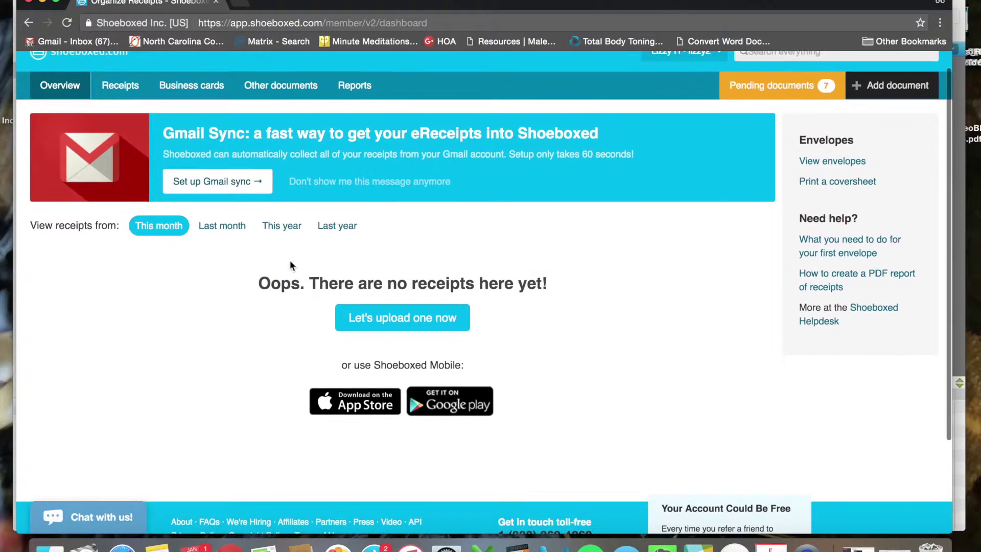
scroll(289, 264, "down", 4)
scroll(290, 264, "up", 5)
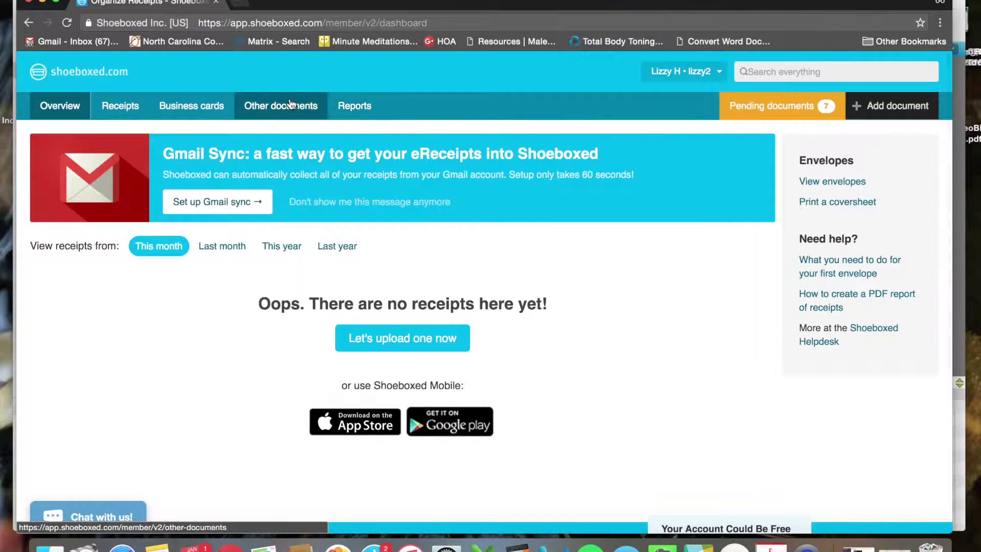
left_click(745, 117)
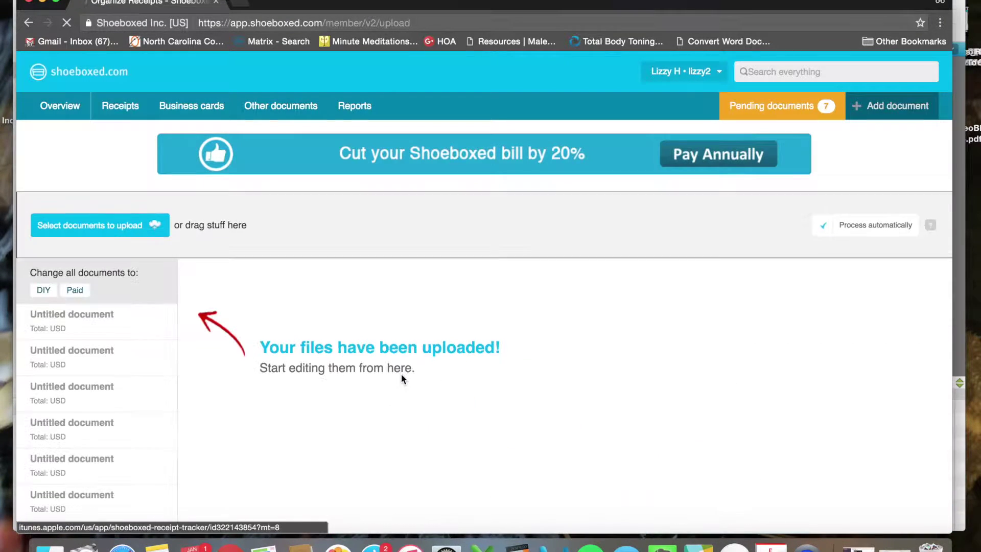
scroll(402, 378, "down", 2)
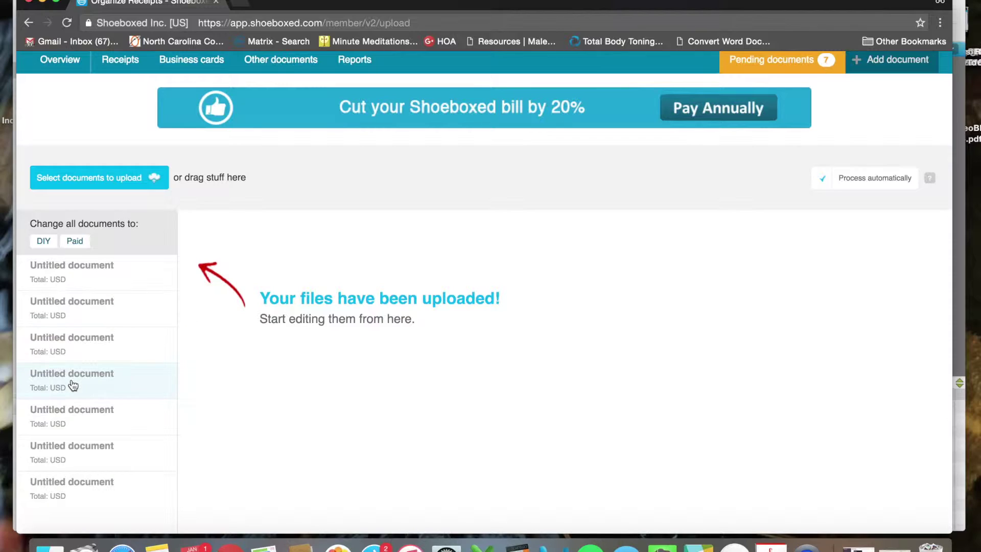
scroll(88, 444, "down", 5)
scroll(89, 444, "down", 1)
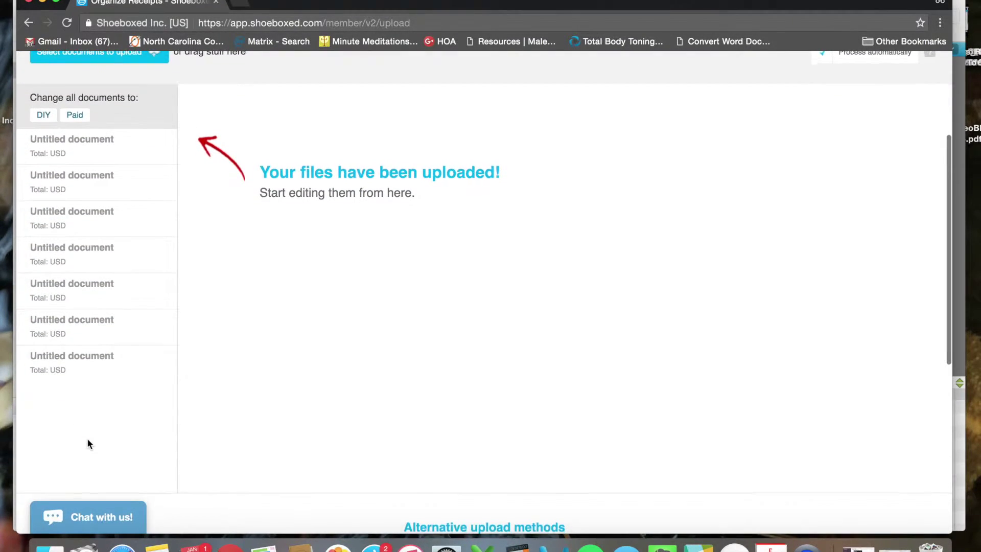
Open the first six untitled uploaded documents one after another to examine their receipt images and processing status.
scroll(87, 440, "up", 2)
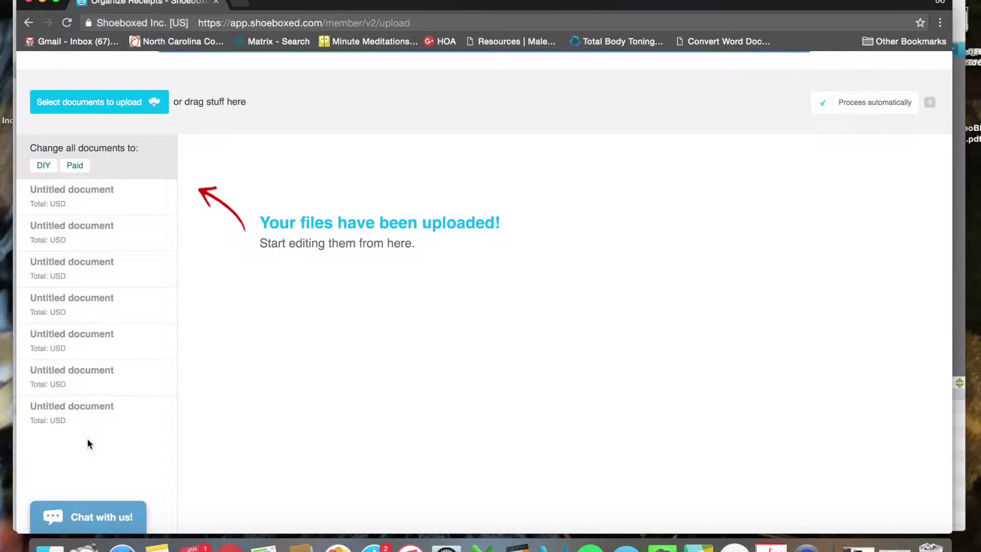
left_click(85, 204)
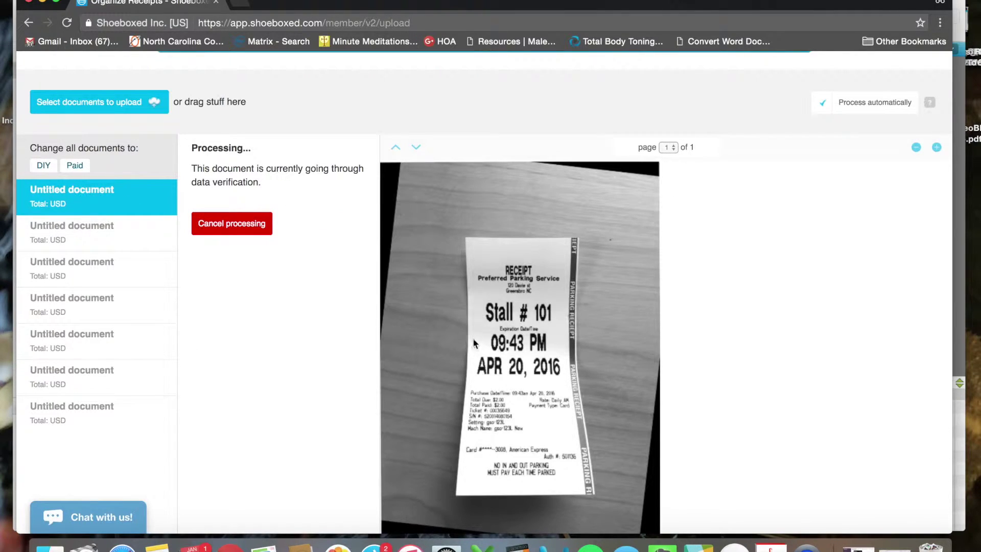
left_click(107, 233)
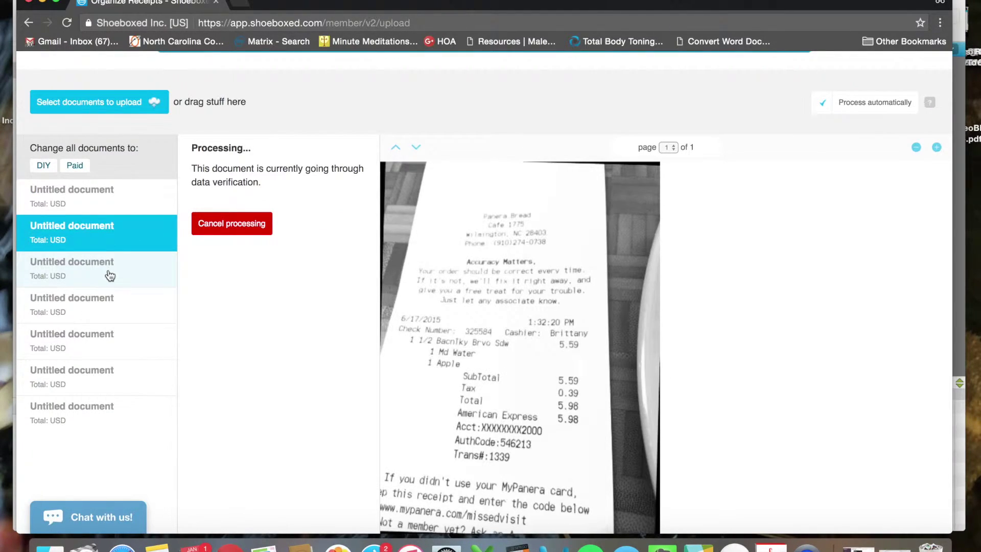
left_click(107, 274)
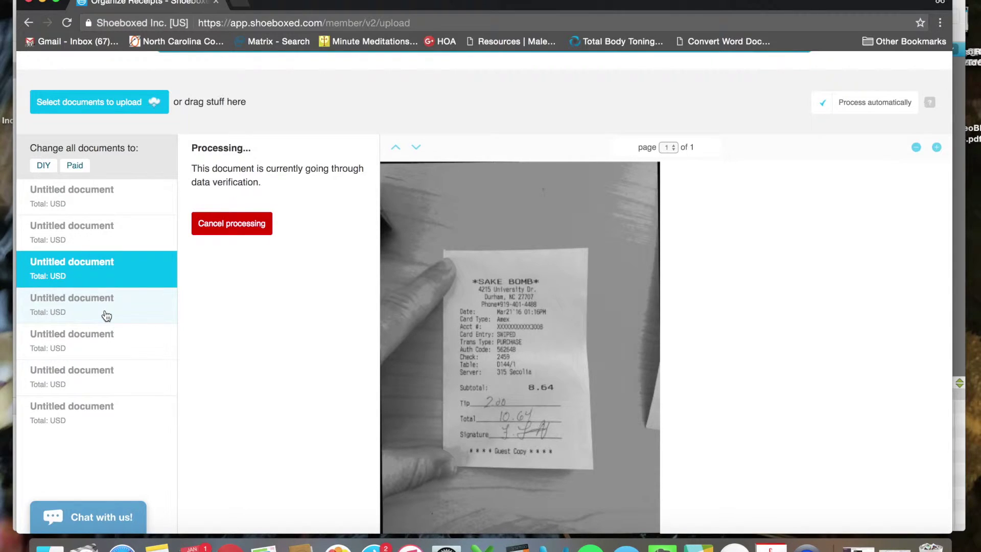
left_click(107, 315)
left_click(105, 349)
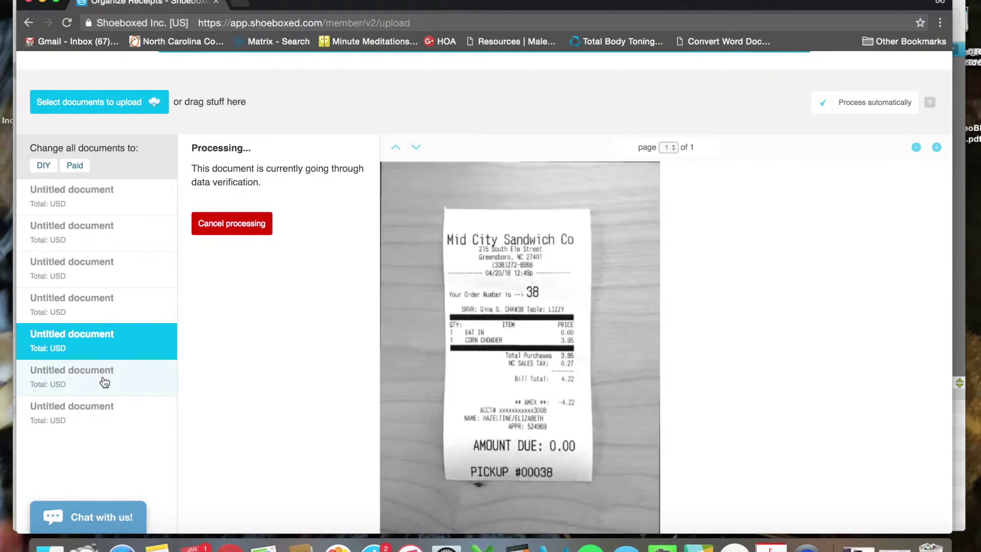
left_click(104, 382)
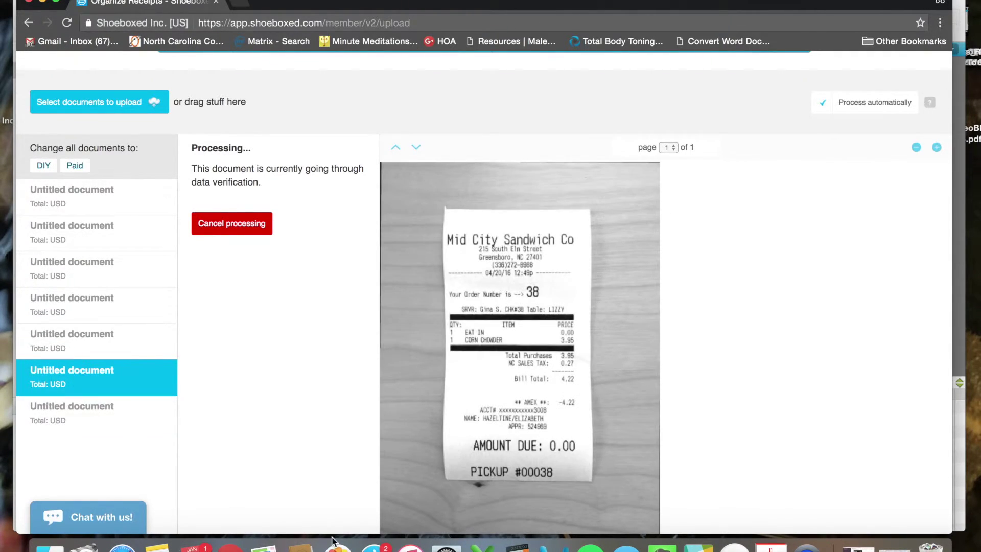